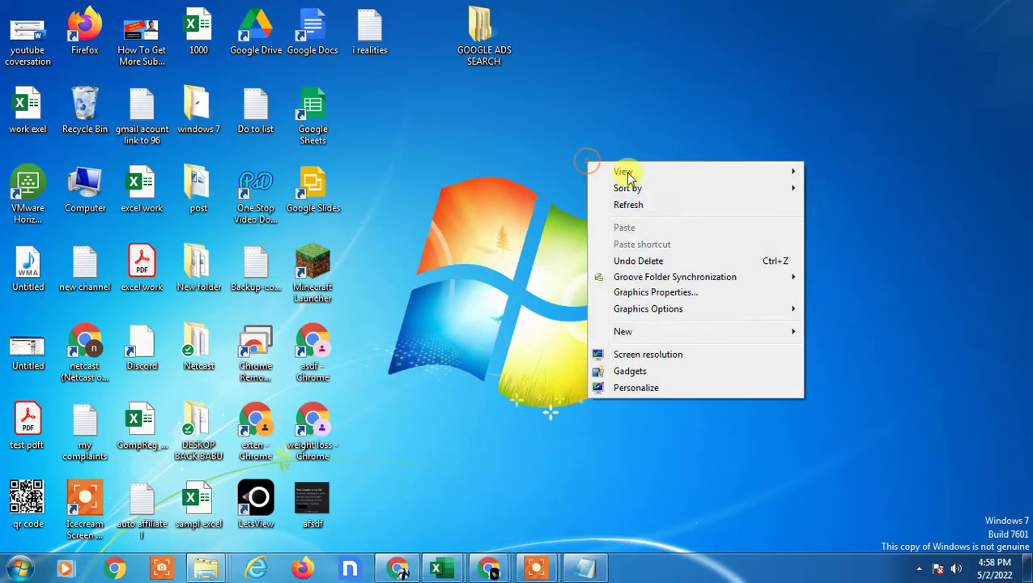
# - Refresh the Windows 7 desktop and bring the Chrome window with the Twitter home feed forward
pyautogui.click(678, 208)
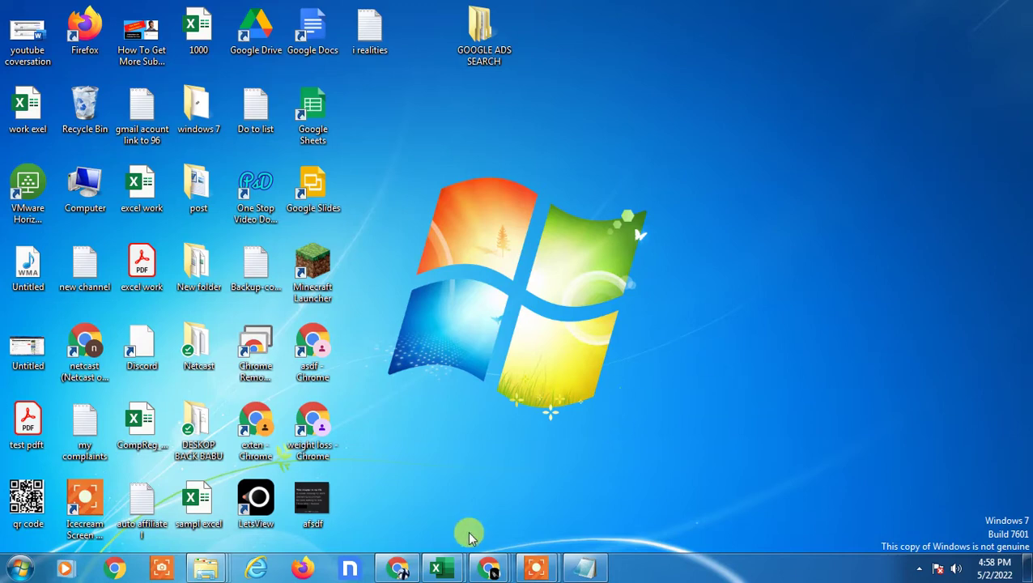
pyautogui.moveTo(489, 569)
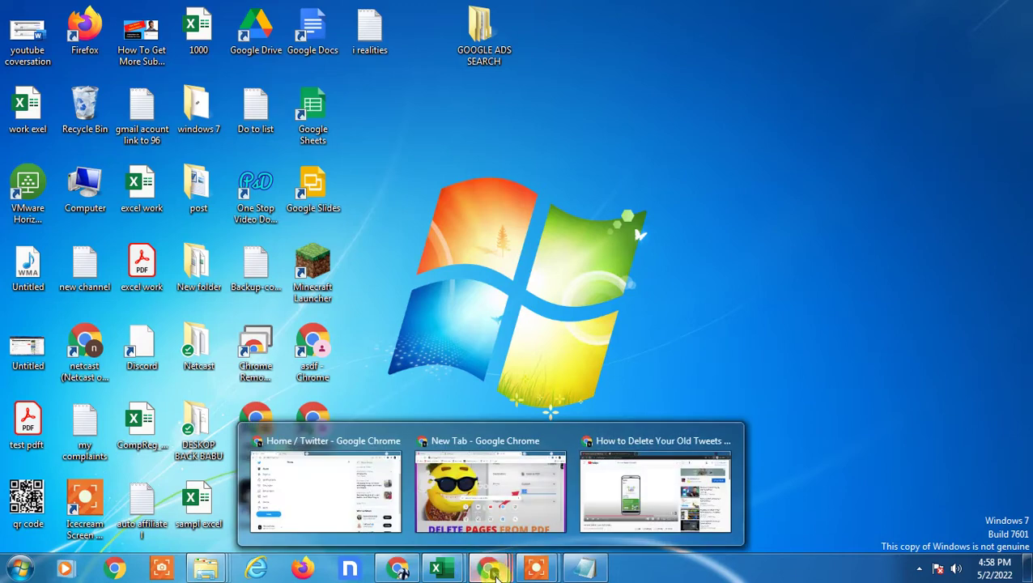
pyautogui.click(357, 496)
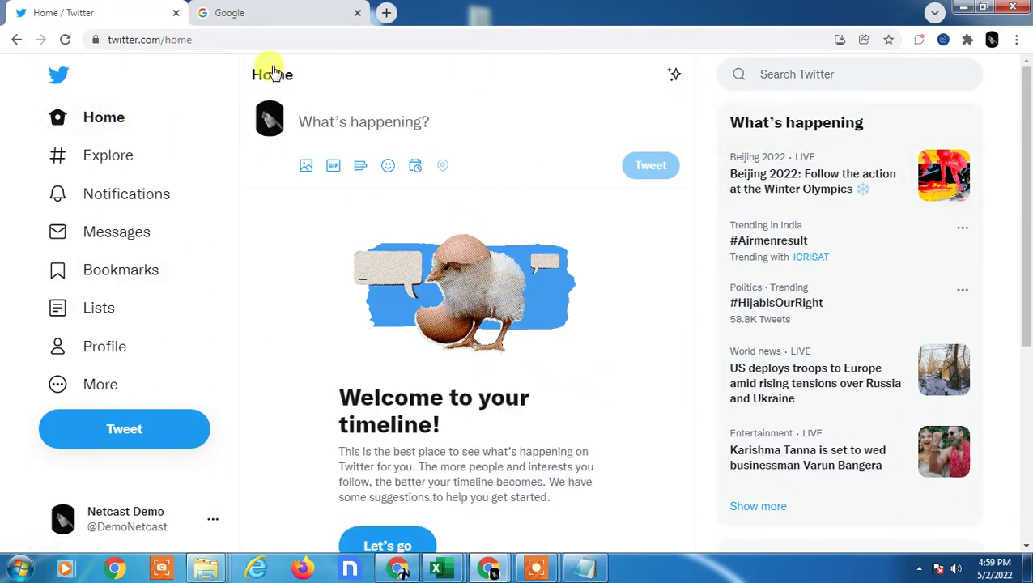
# - Post the first two tweets, "hello" and "netcast"
pyautogui.click(417, 116)
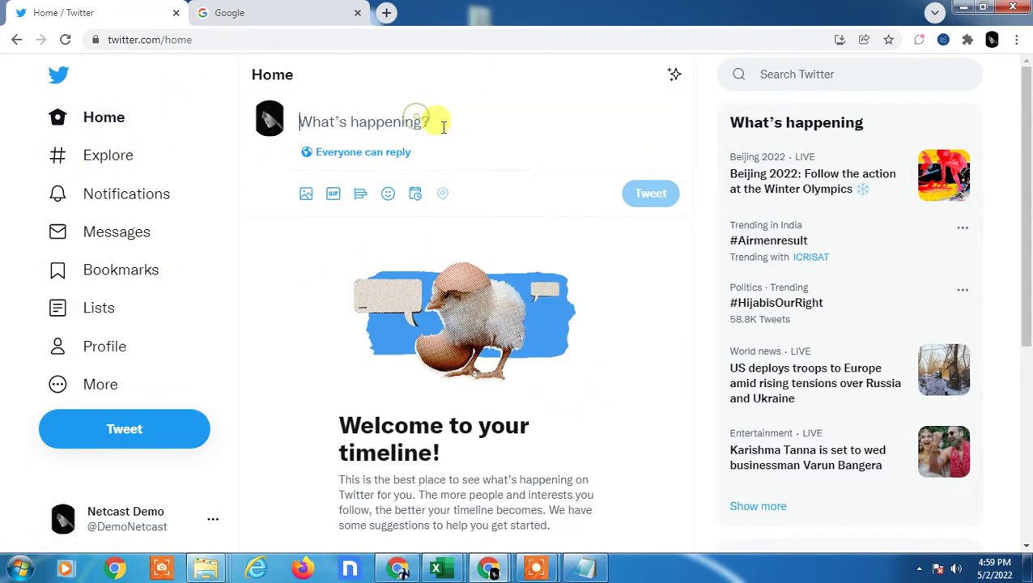
pyautogui.write('hello')
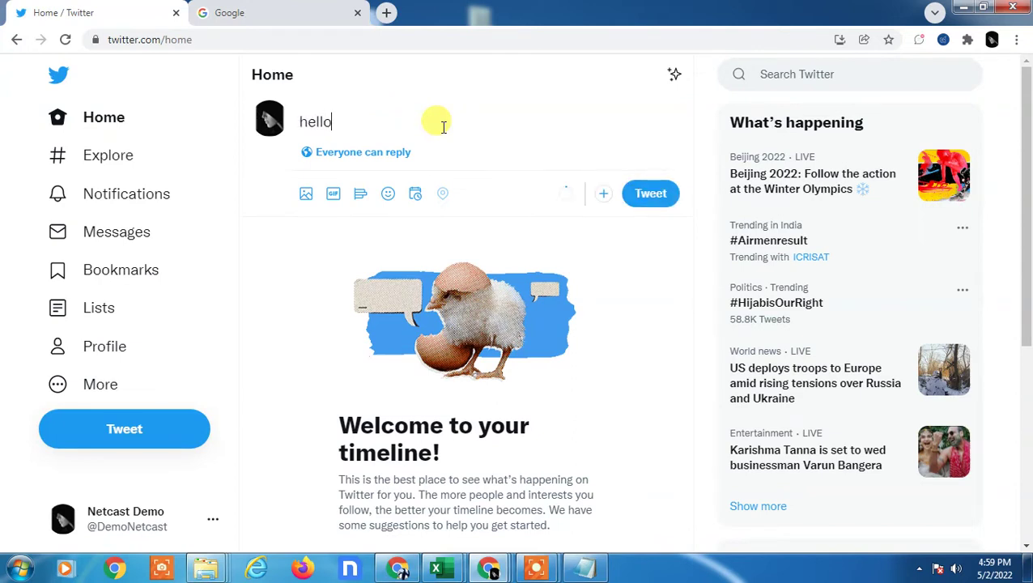
pyautogui.press('Return')
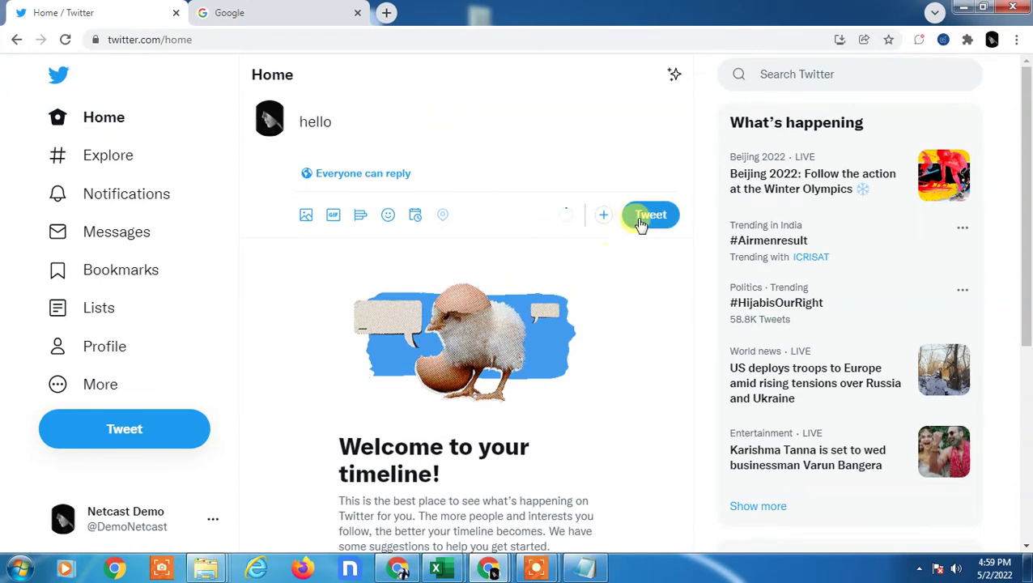
pyautogui.click(639, 220)
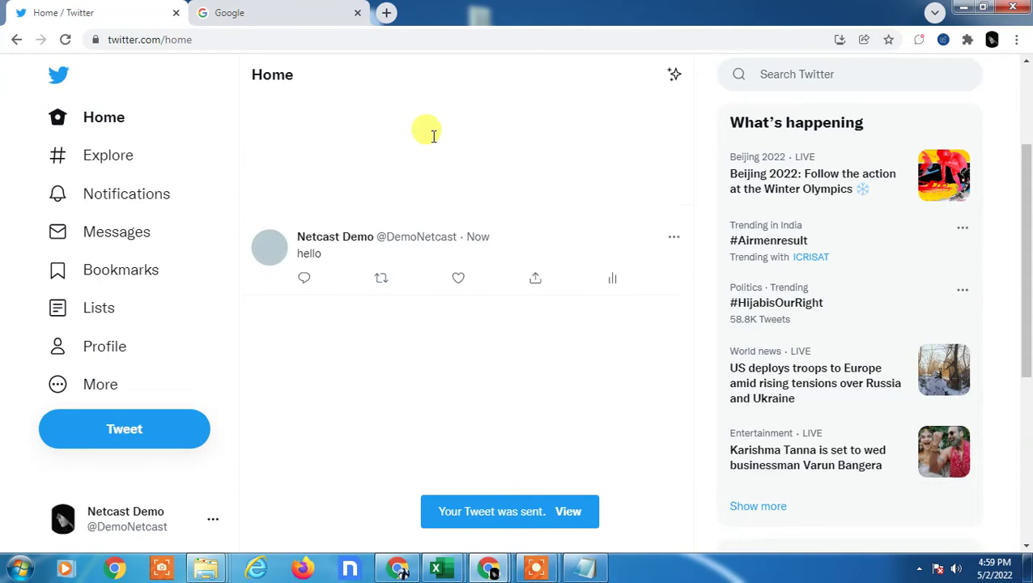
pyautogui.write('netcast')
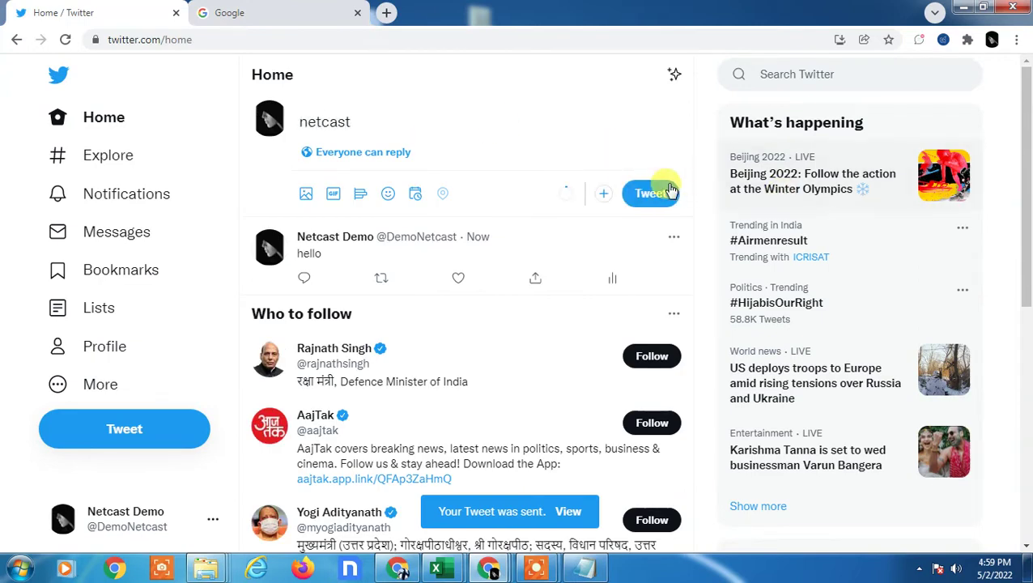
pyautogui.click(657, 193)
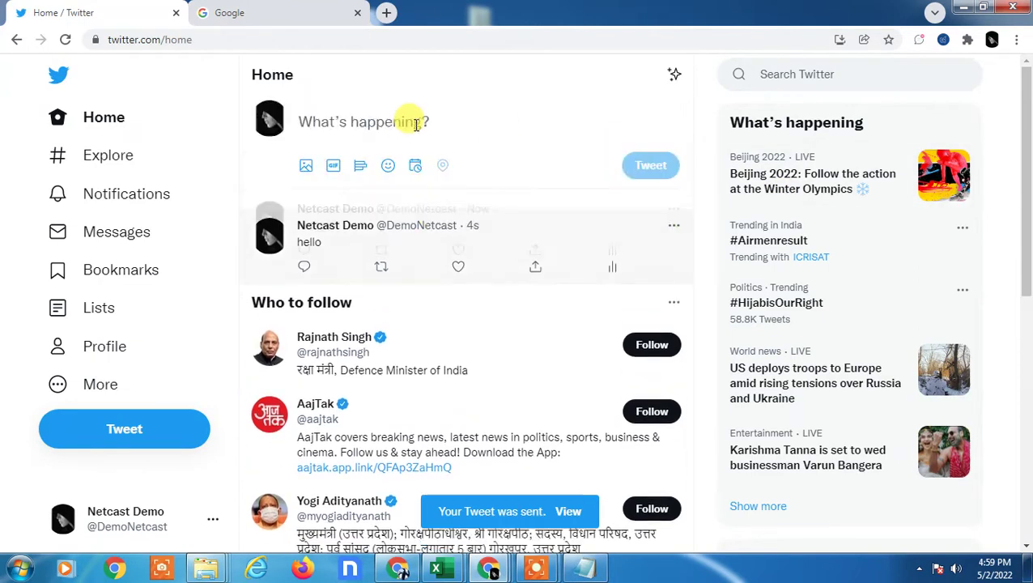
# - Post the tweets "how are you all" and "plz subscribe my channel", then check the timeline
pyautogui.click(417, 120)
pyautogui.write('how are you all')
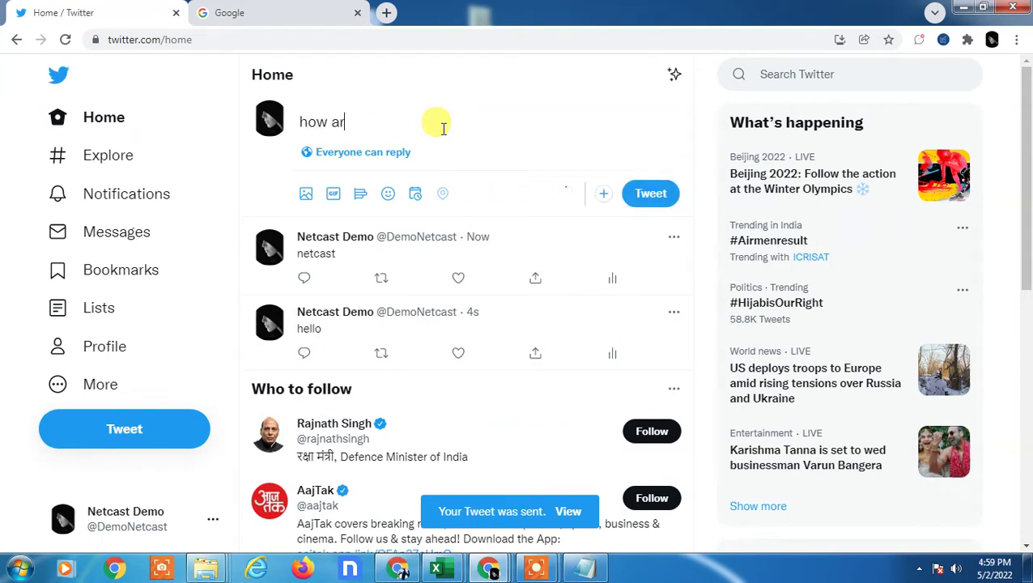
pyautogui.click(648, 194)
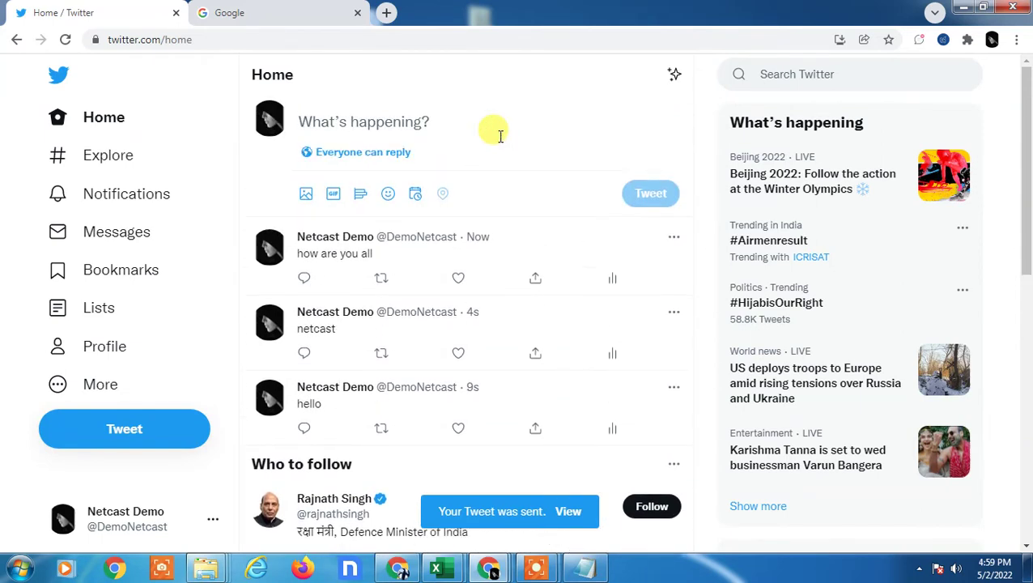
pyautogui.write('ab')
pyautogui.press('BackSpace')
pyautogui.press('BackSpace')
pyautogui.write('plz subscribe my channel')
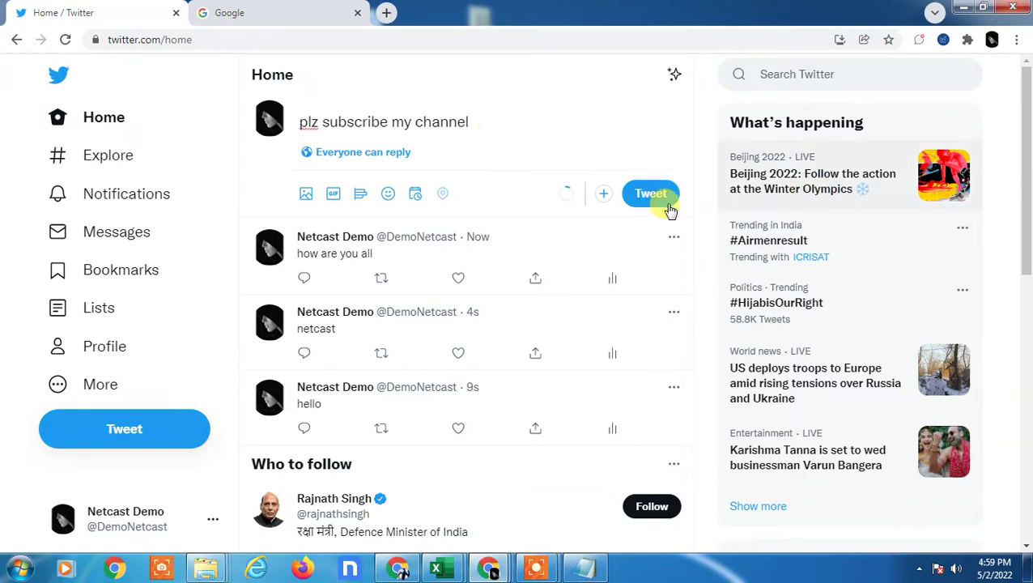
pyautogui.click(664, 198)
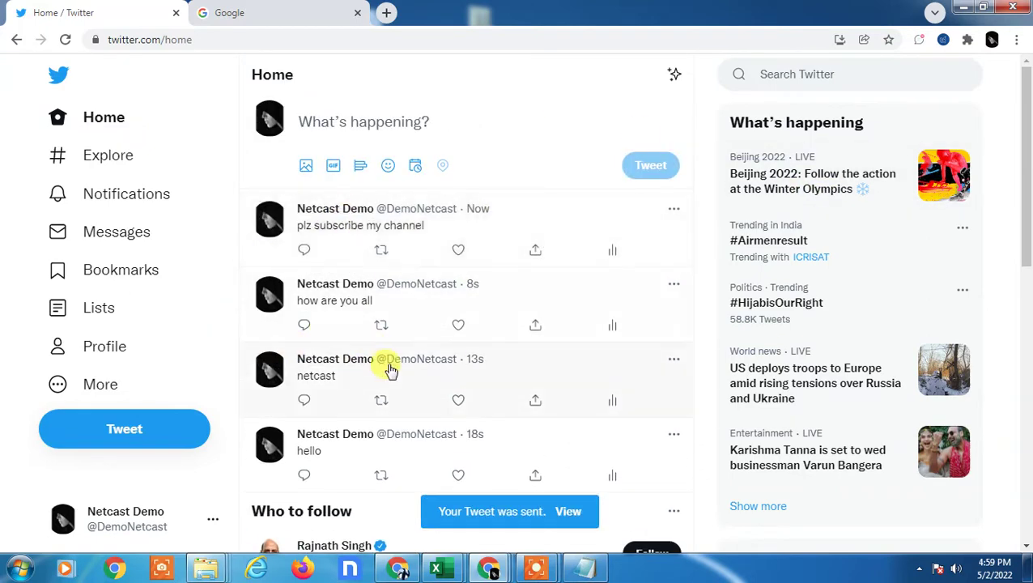
pyautogui.scroll(-1, 304, 366)
pyautogui.scroll(1, 203, 247)
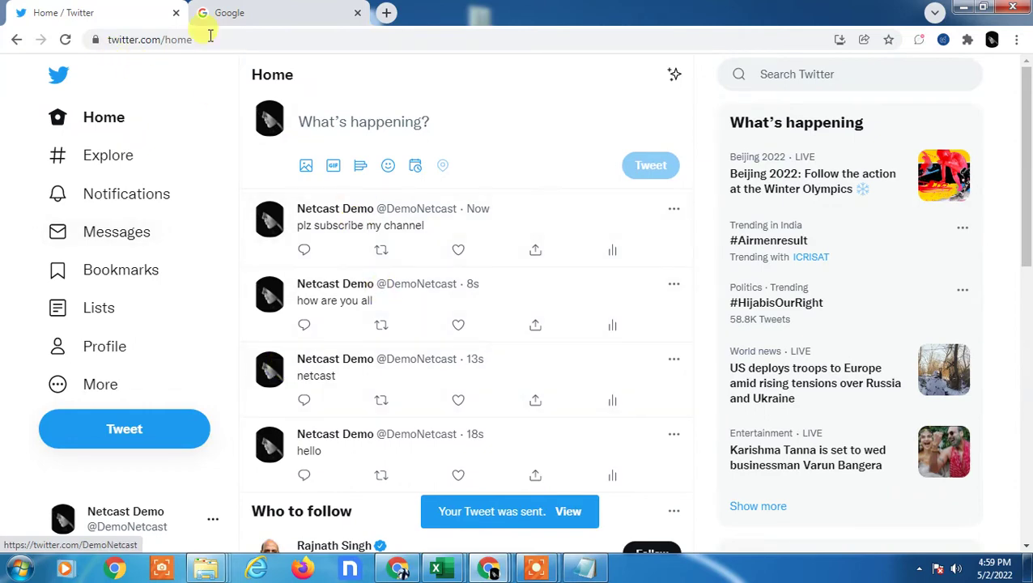
pyautogui.click(276, 10)
# - On the Google tab, rerun the past tweetdelete.net search and open the TweetDelete homepage result
pyautogui.click(85, 14)
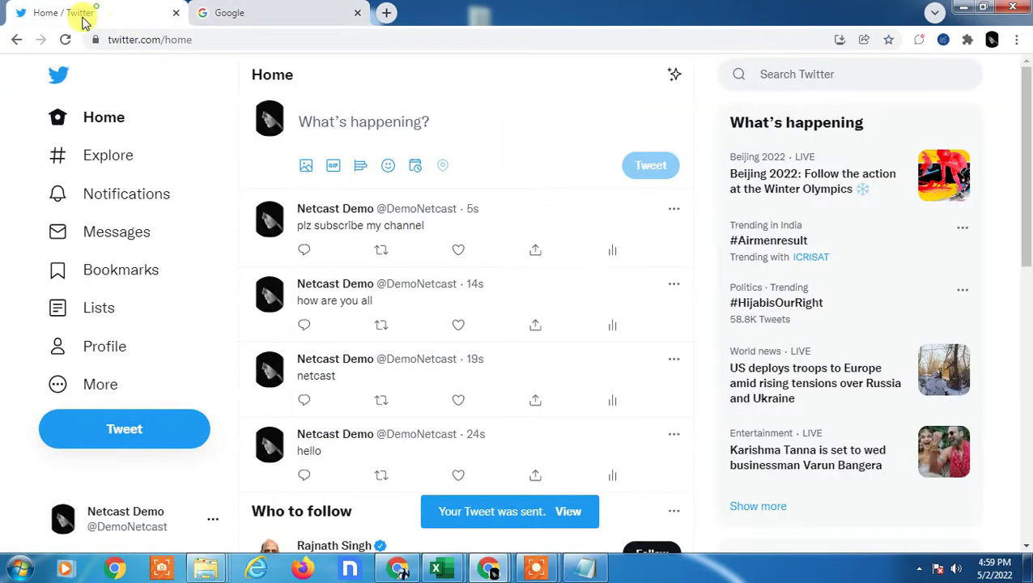
pyautogui.click(261, 15)
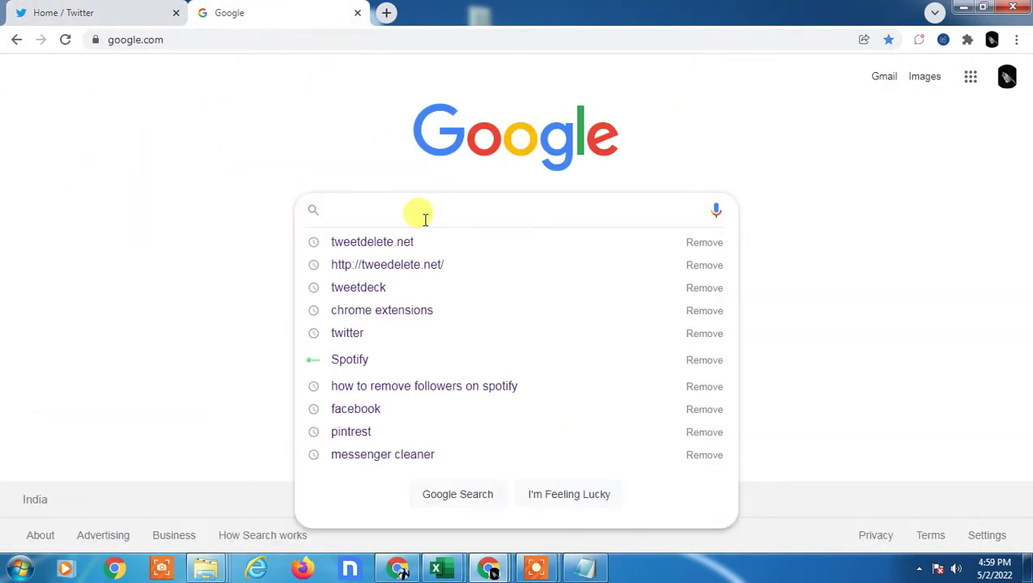
pyautogui.click(397, 241)
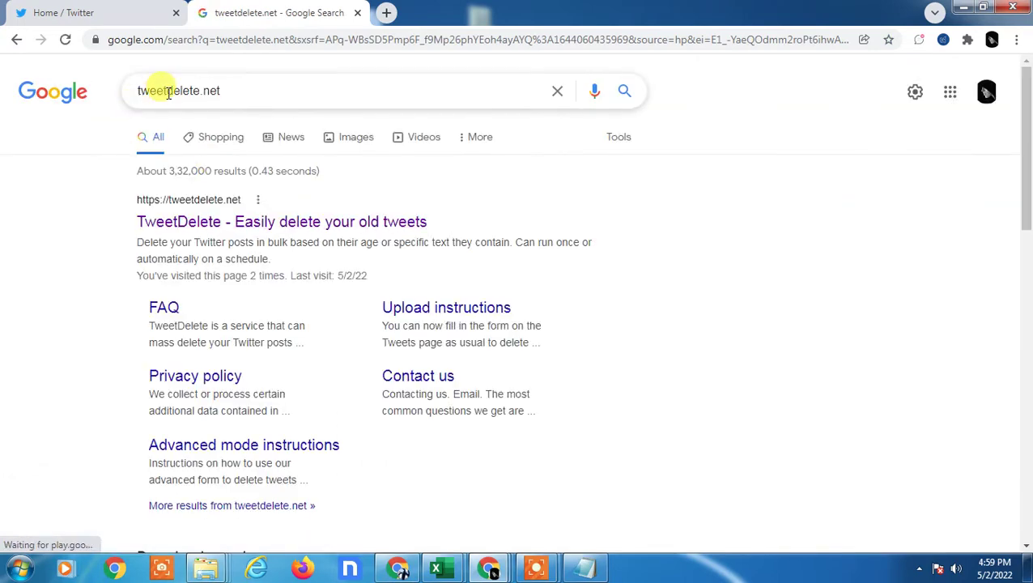
pyautogui.click(224, 208)
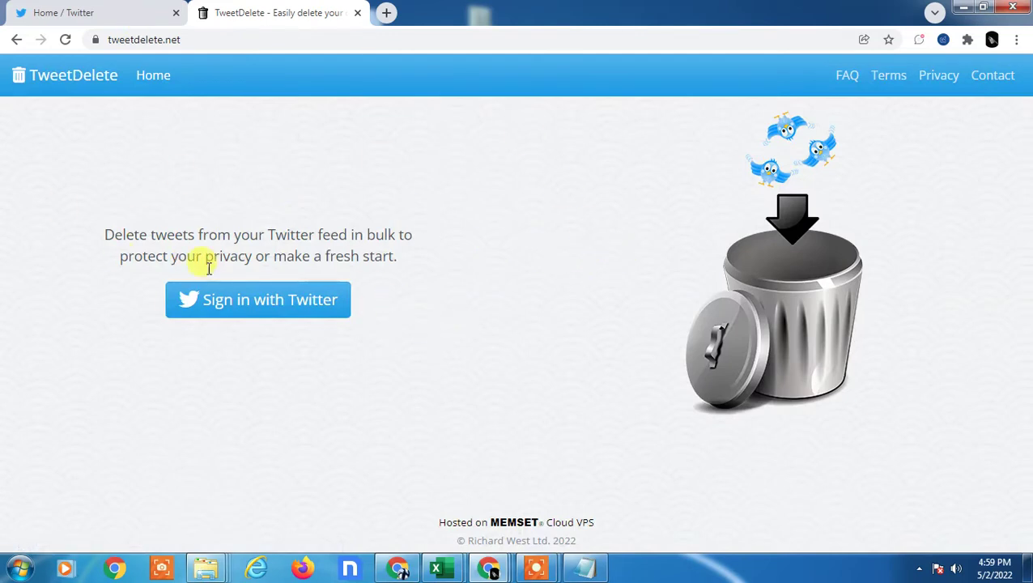
# - Sign in with Twitter and authorize the tweetdelete.net app on the account
pyautogui.click(261, 307)
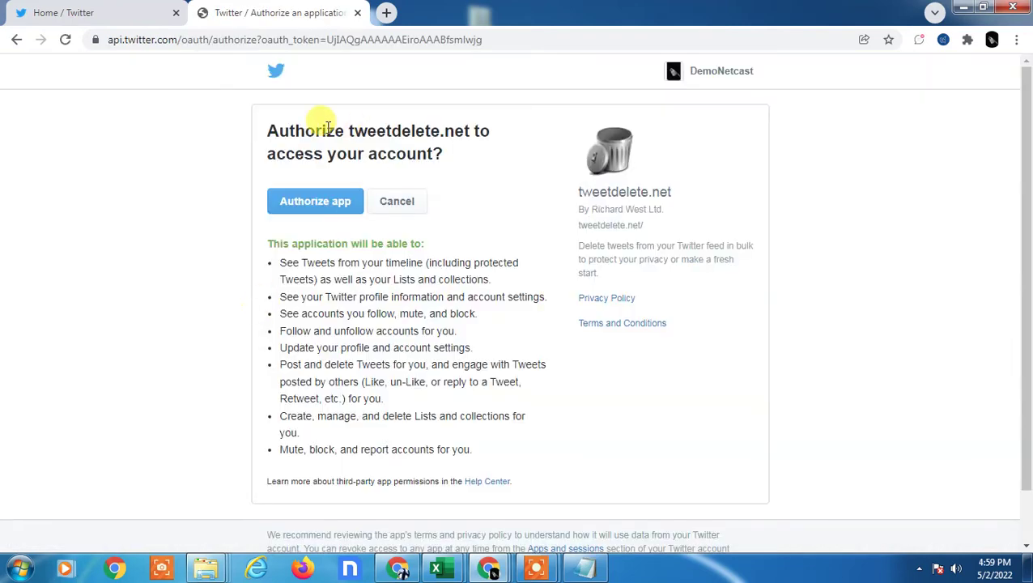
pyautogui.moveTo(258, 130); pyautogui.dragTo(461, 158)
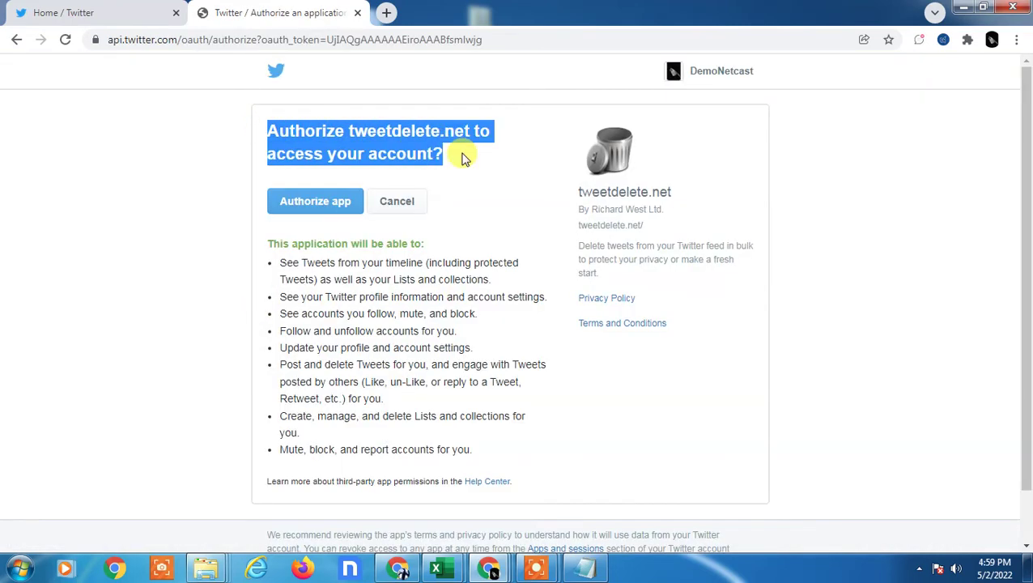
pyautogui.click(444, 177)
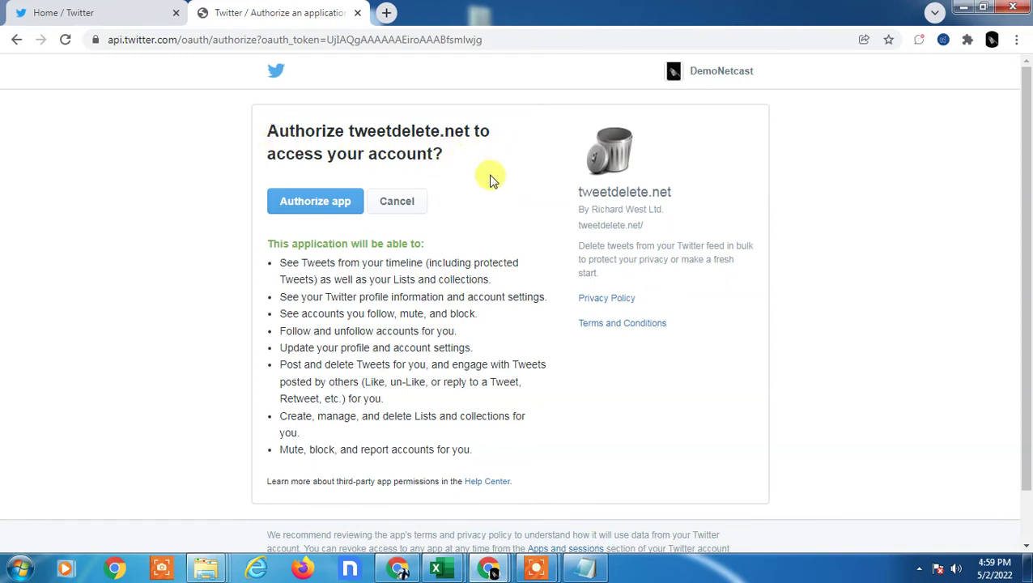
pyautogui.click(315, 206)
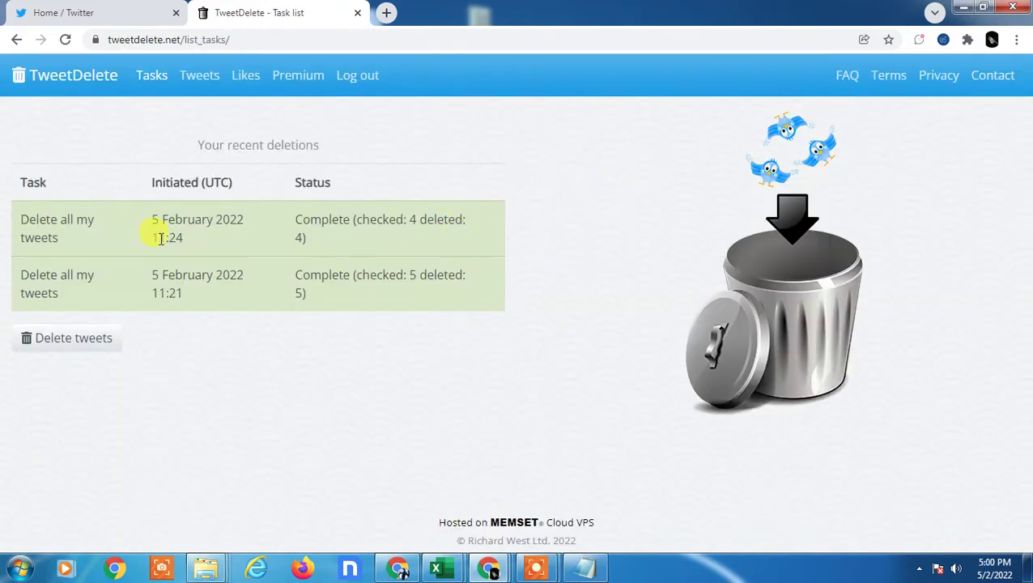
# - Review the recent deletions list and open the Delete tweets form
pyautogui.moveTo(72, 219); pyautogui.dragTo(198, 268)
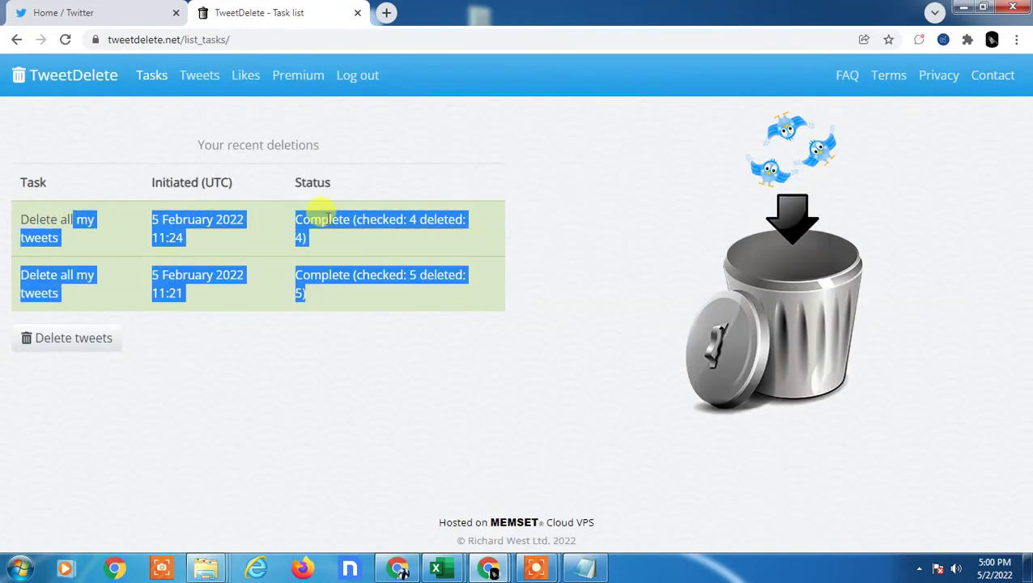
pyautogui.click(38, 219)
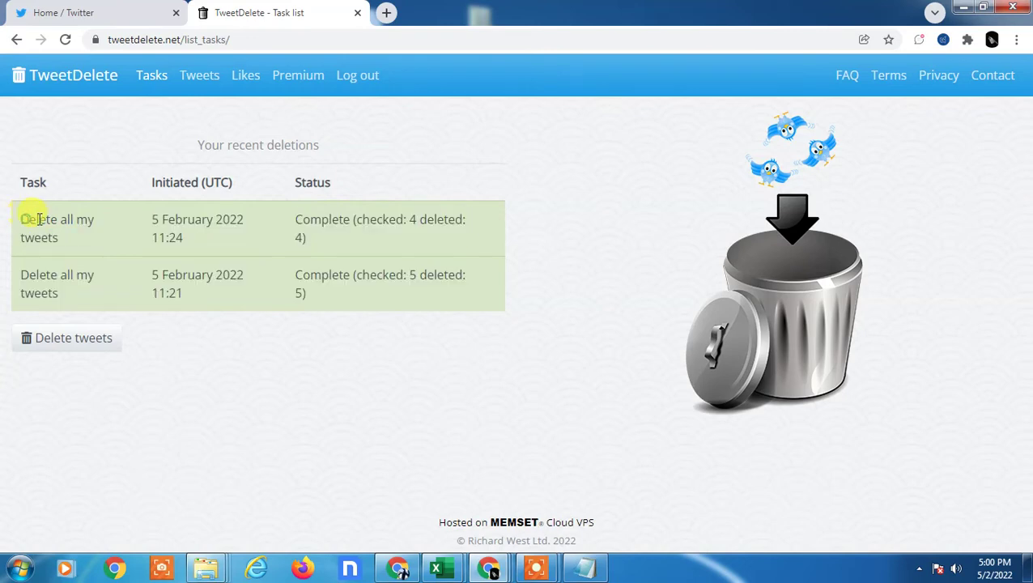
pyautogui.click(76, 343)
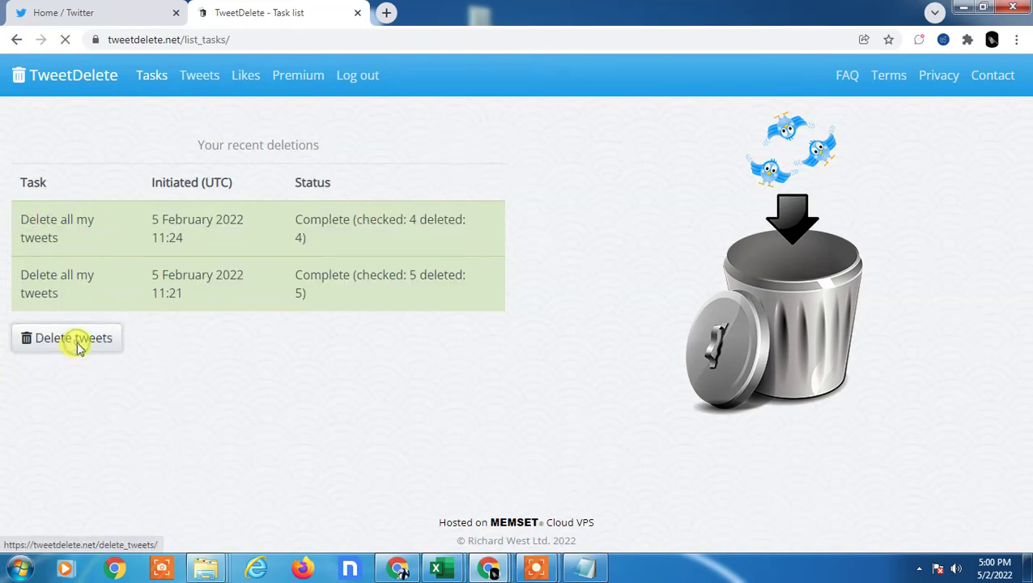
# - Set 'Age of tweets to delete' to 'All my tweets' in the deletion form
pyautogui.scroll(-3, 185, 295)
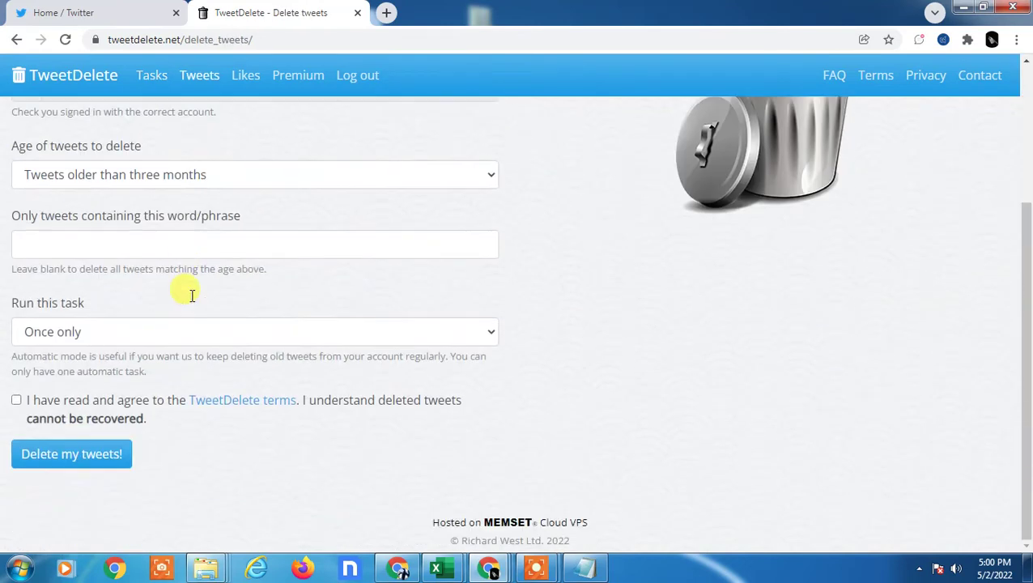
pyautogui.scroll(3, 184, 295)
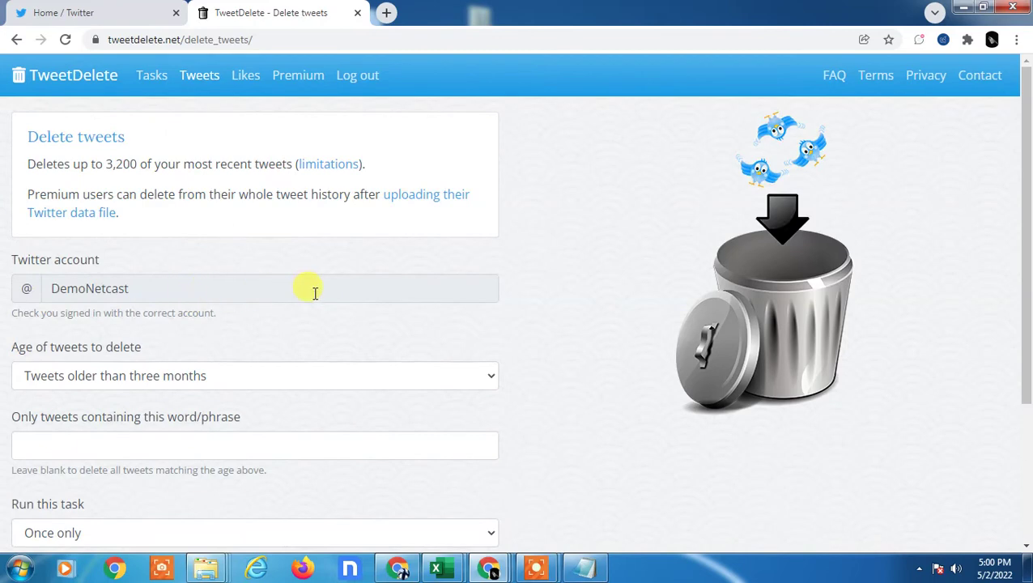
pyautogui.moveTo(47, 291); pyautogui.dragTo(169, 283)
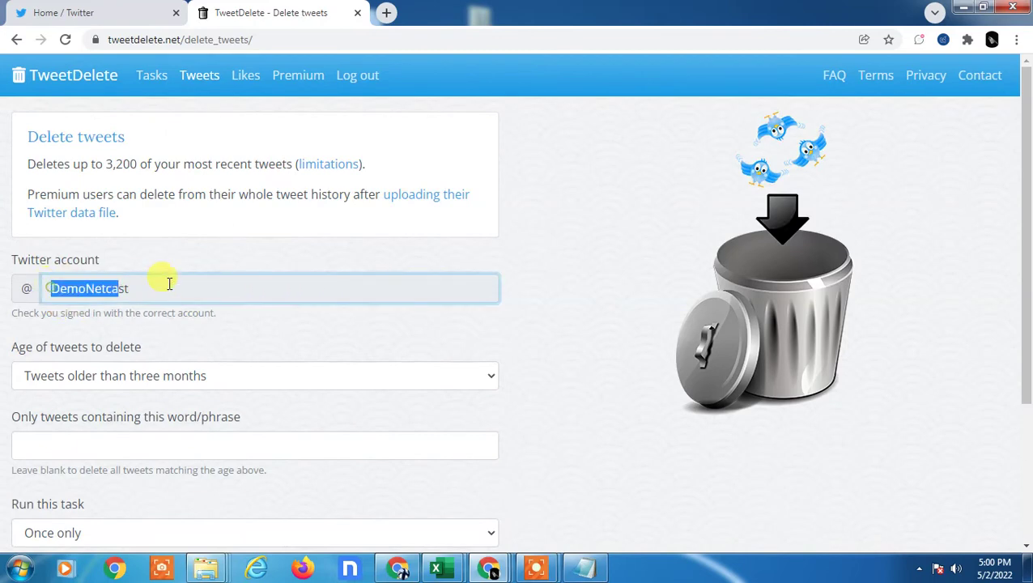
pyautogui.click(550, 232)
pyautogui.scroll(-2, 534, 232)
pyautogui.click(247, 225)
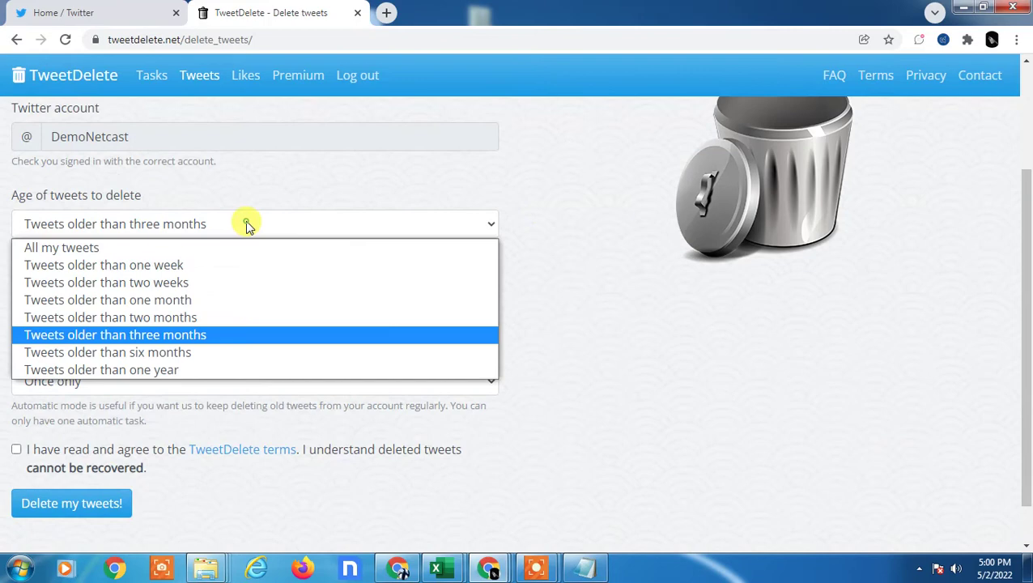
pyautogui.click(554, 161)
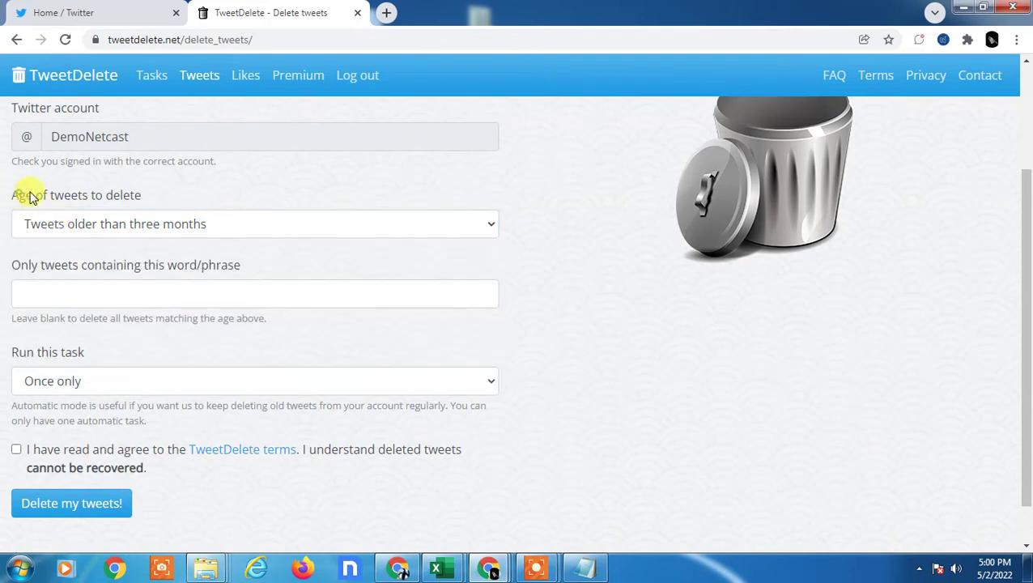
pyautogui.moveTo(30, 198); pyautogui.dragTo(233, 196)
pyautogui.click(235, 198)
pyautogui.click(269, 227)
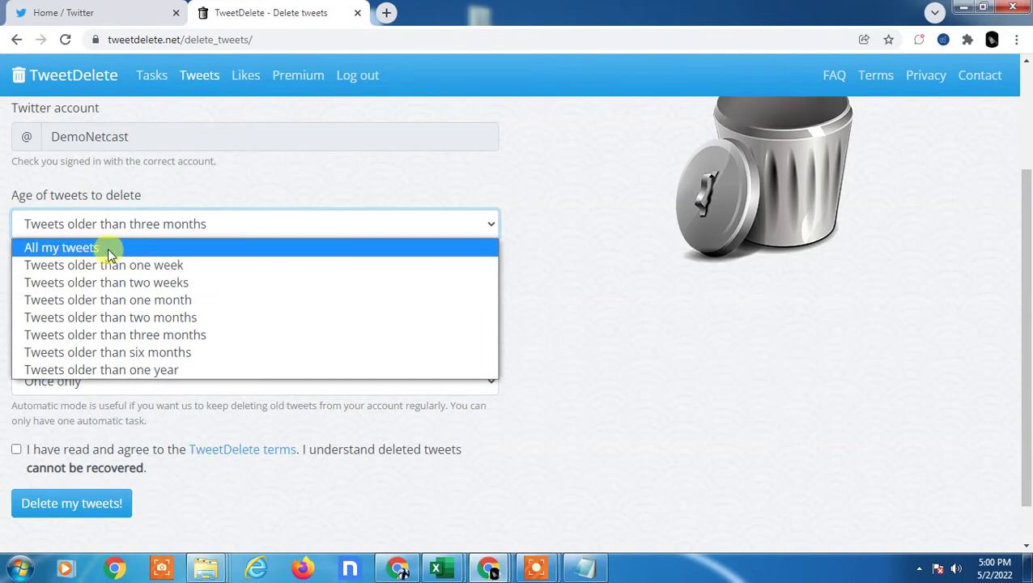
pyautogui.click(108, 251)
pyautogui.click(111, 289)
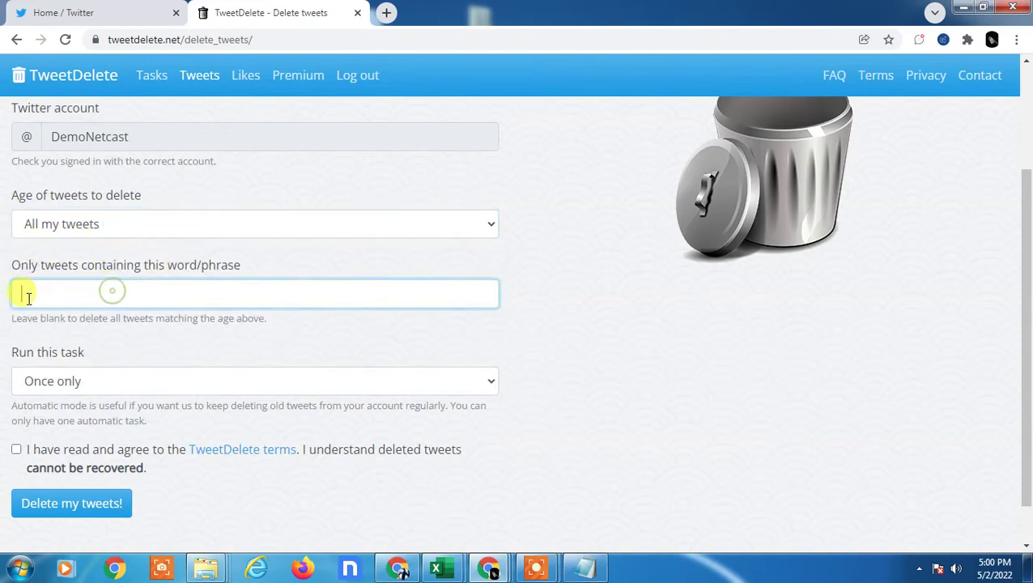
pyautogui.moveTo(15, 270); pyautogui.dragTo(254, 264)
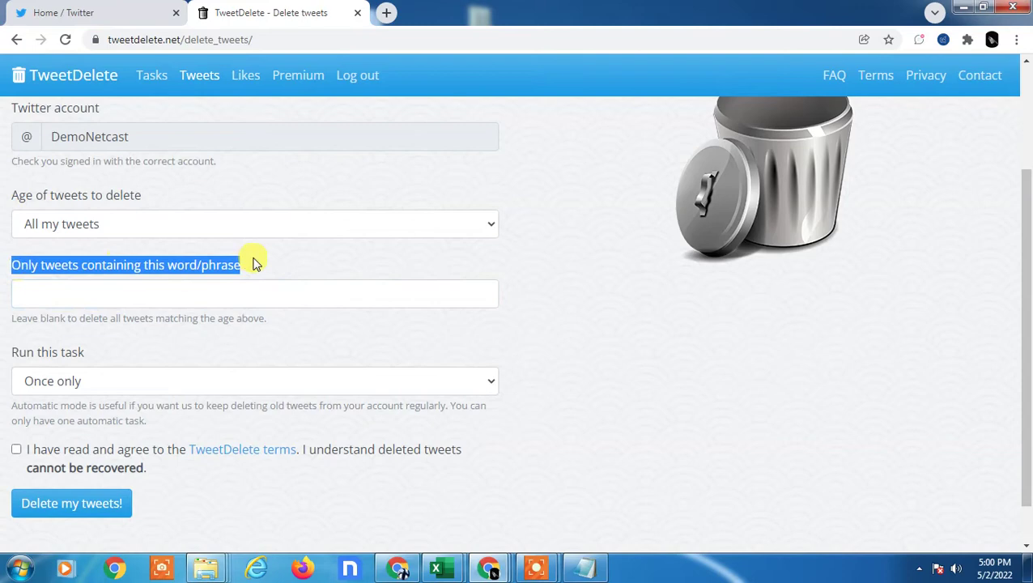
pyautogui.scroll(-1, 254, 264)
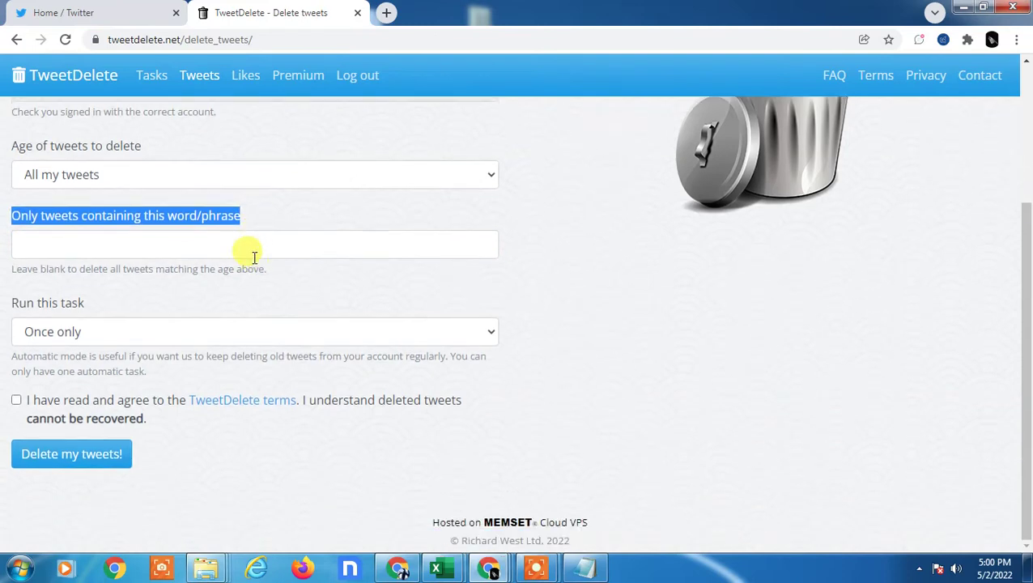
pyautogui.click(122, 245)
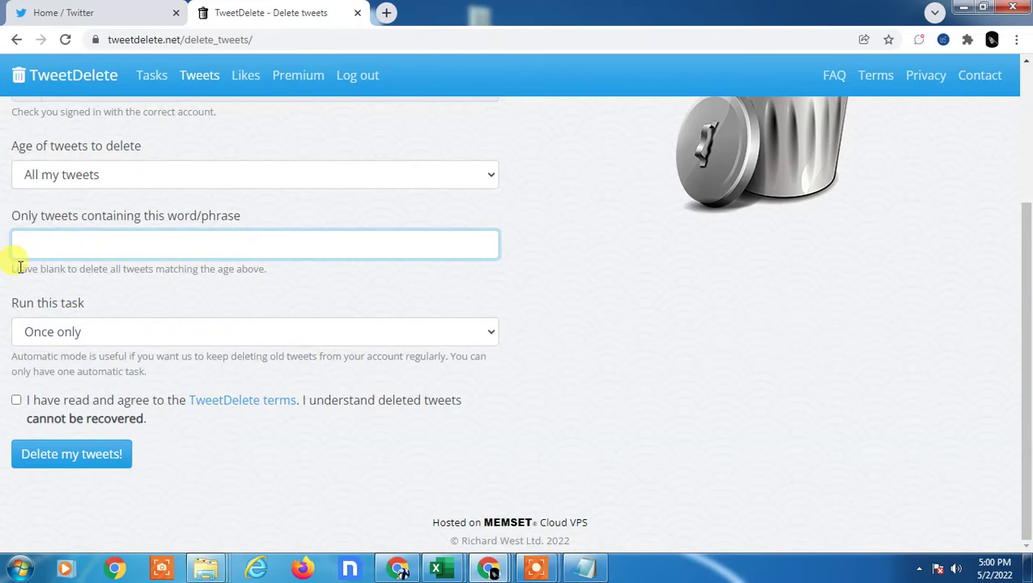
pyautogui.moveTo(31, 219)
pyautogui.mouseDown()
pyautogui.moveTo(76, 206)
pyautogui.moveTo(73, 221)
pyautogui.mouseUp()
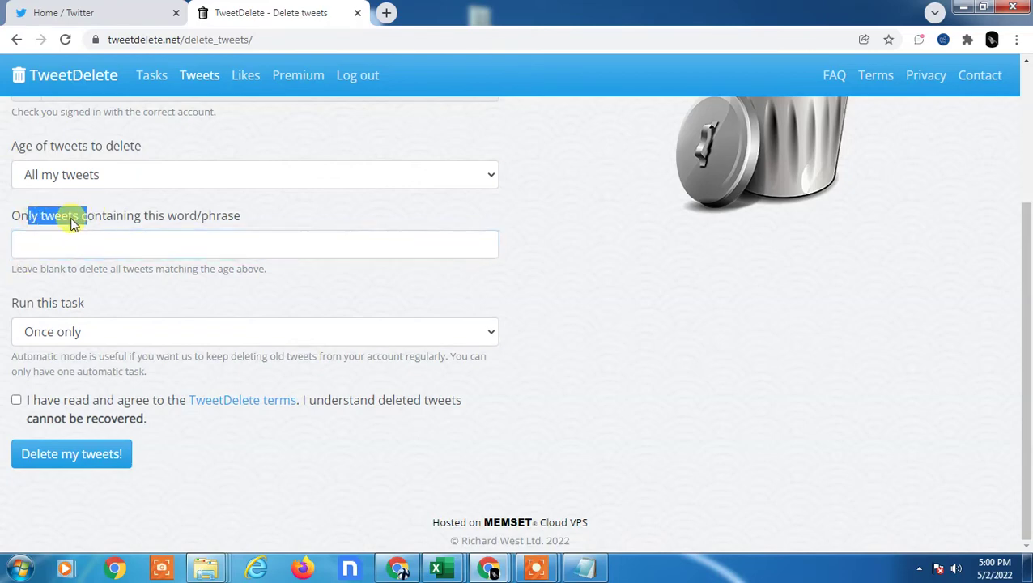
pyautogui.click(71, 239)
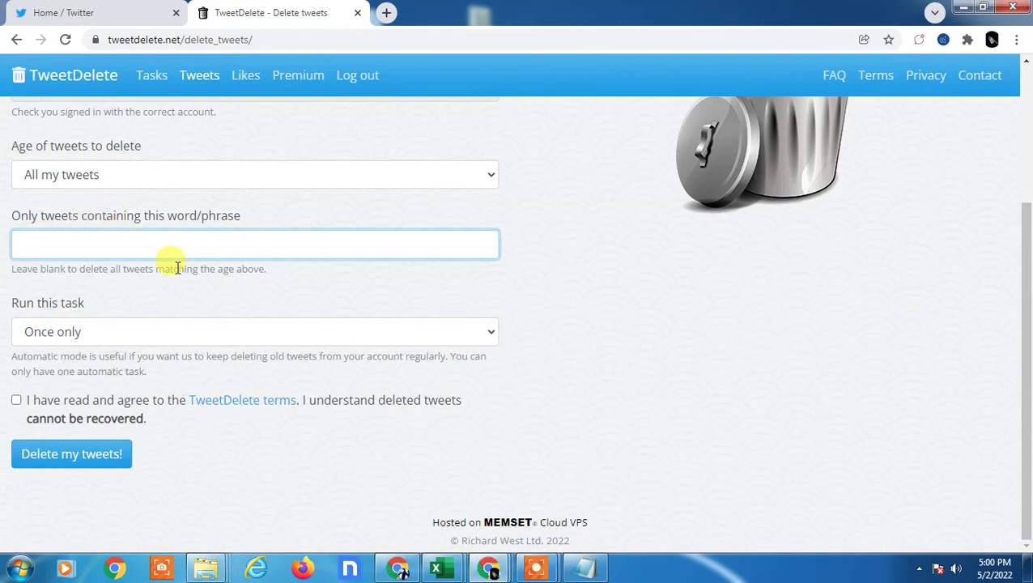
pyautogui.scroll(1, 166, 272)
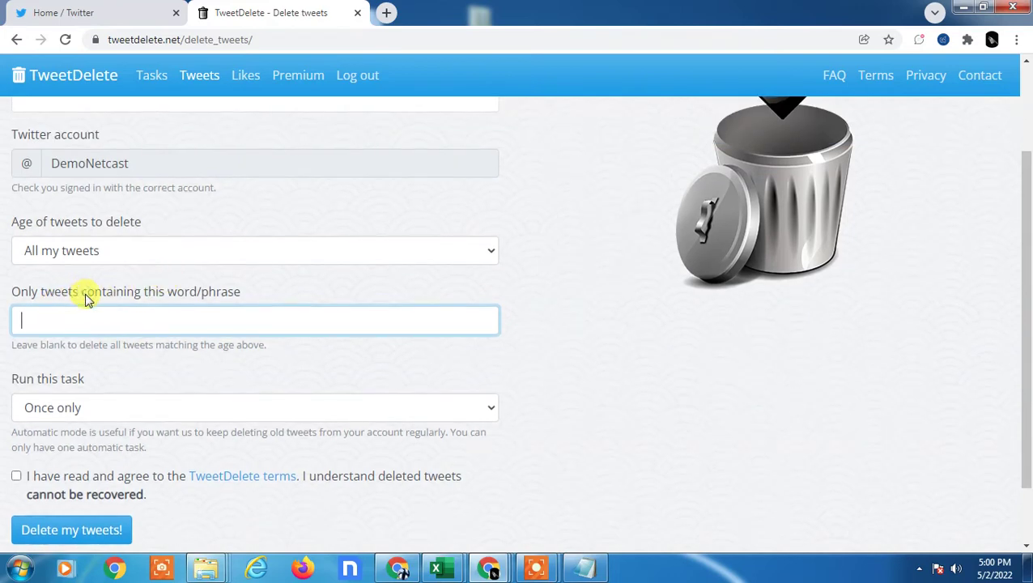
pyautogui.moveTo(88, 298); pyautogui.dragTo(173, 292)
pyautogui.click(136, 298)
pyautogui.write('word')
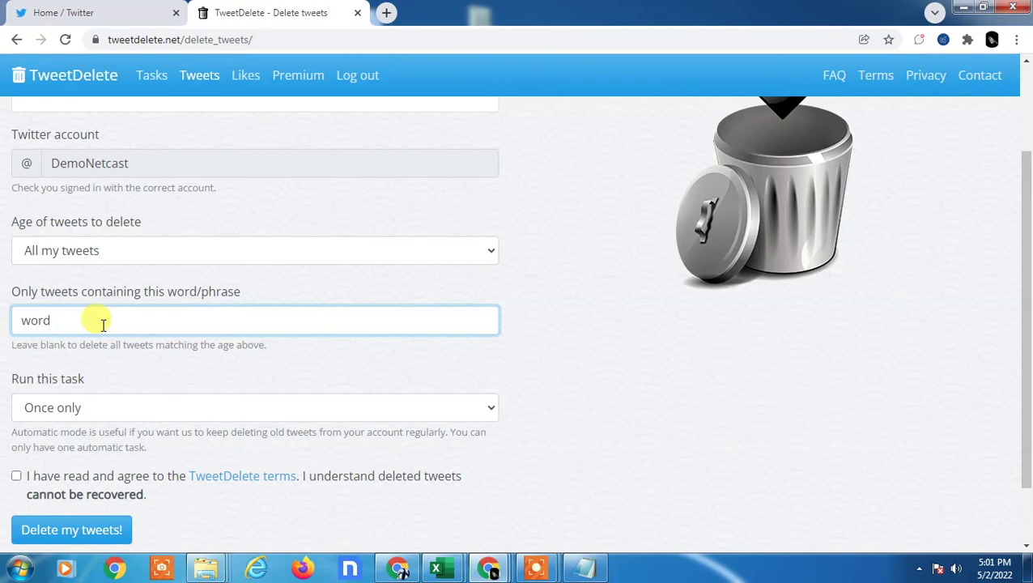
pyautogui.doubleClick(62, 320)
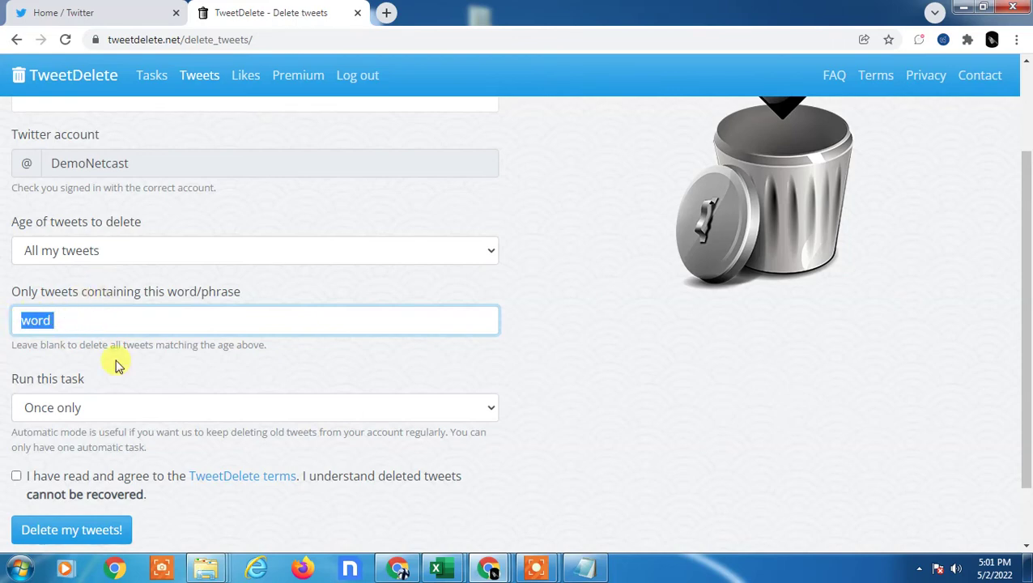
pyautogui.press('BackSpace')
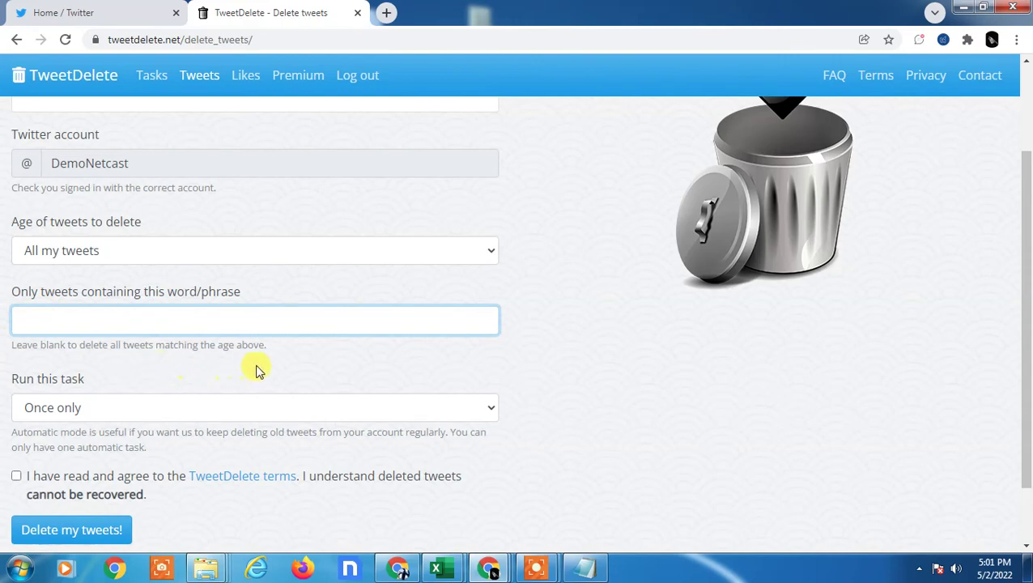
# - Check that 'Run this task' stays set to 'Once only'
pyautogui.scroll(-1, 258, 369)
pyautogui.click(183, 297)
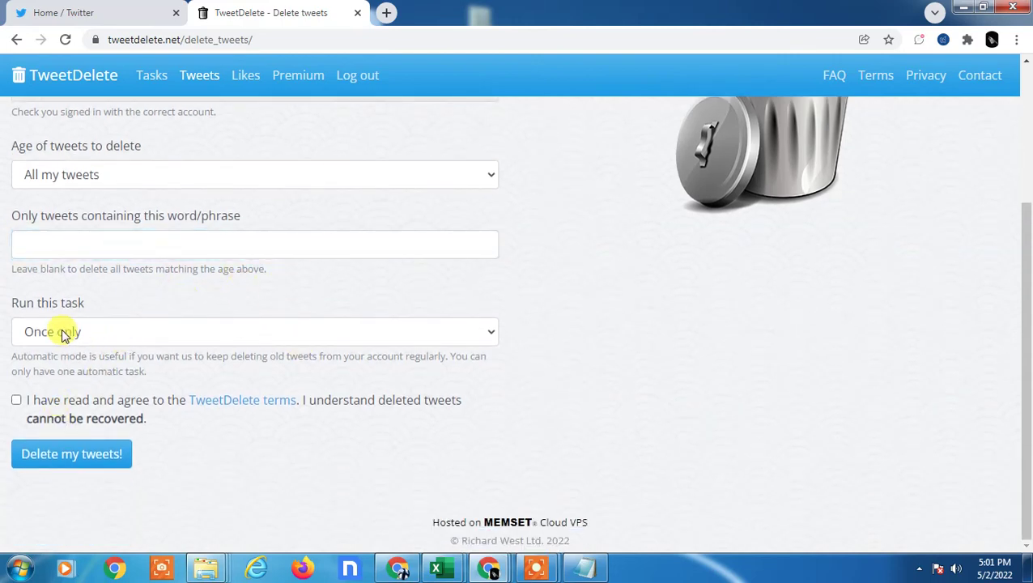
pyautogui.moveTo(11, 302); pyautogui.dragTo(133, 307)
pyautogui.click(168, 285)
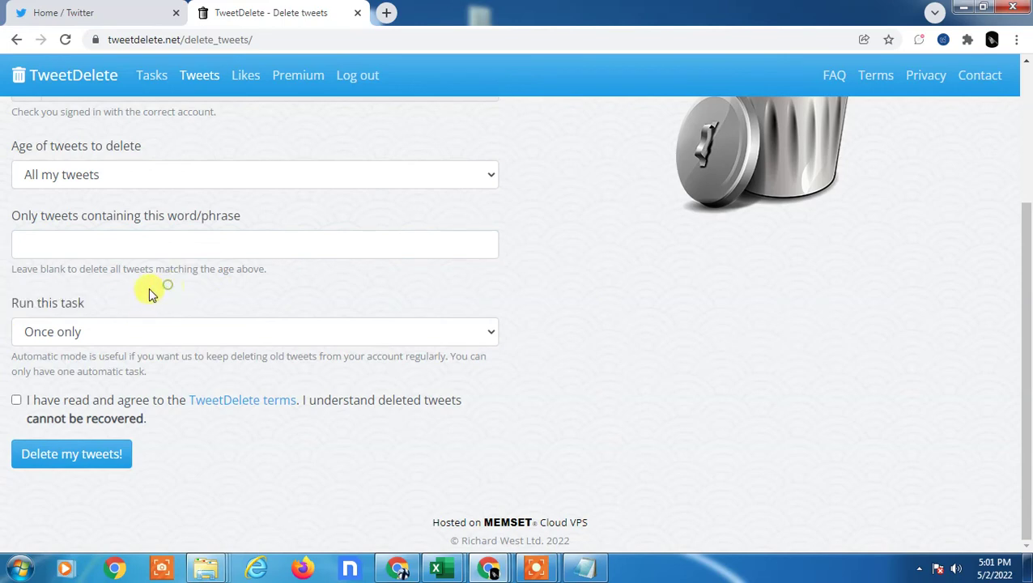
pyautogui.click(148, 331)
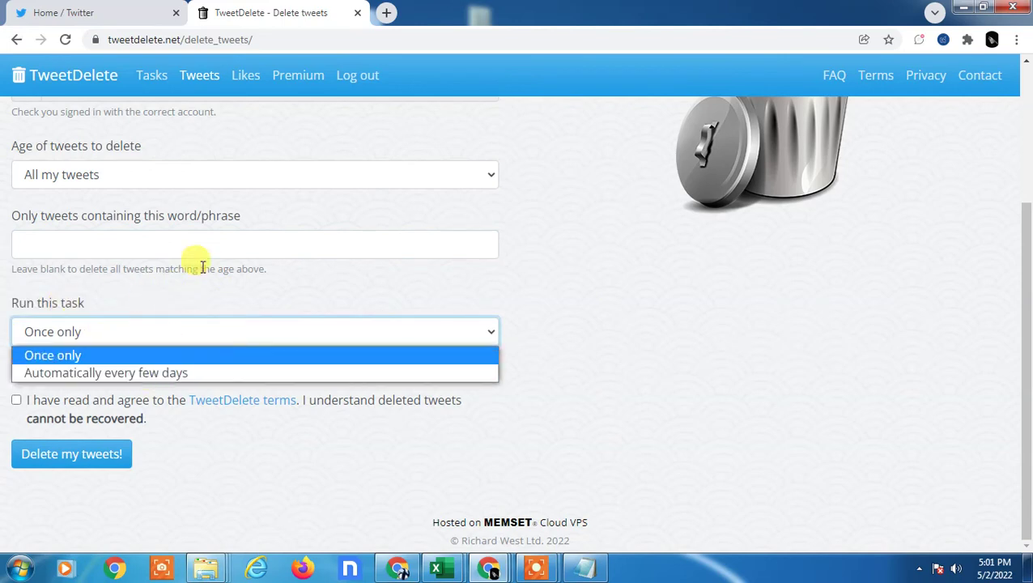
pyautogui.click(203, 264)
pyautogui.click(120, 330)
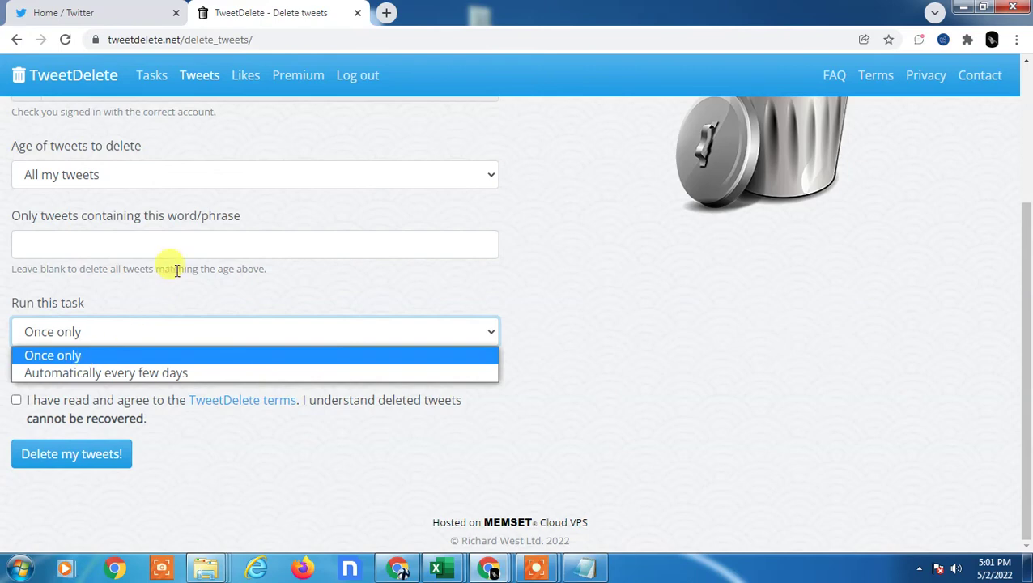
pyautogui.click(172, 268)
# - Keep 'Once only', accept the terms, and start the deletion with 'Delete my tweets!'
pyautogui.click(103, 328)
pyautogui.click(75, 354)
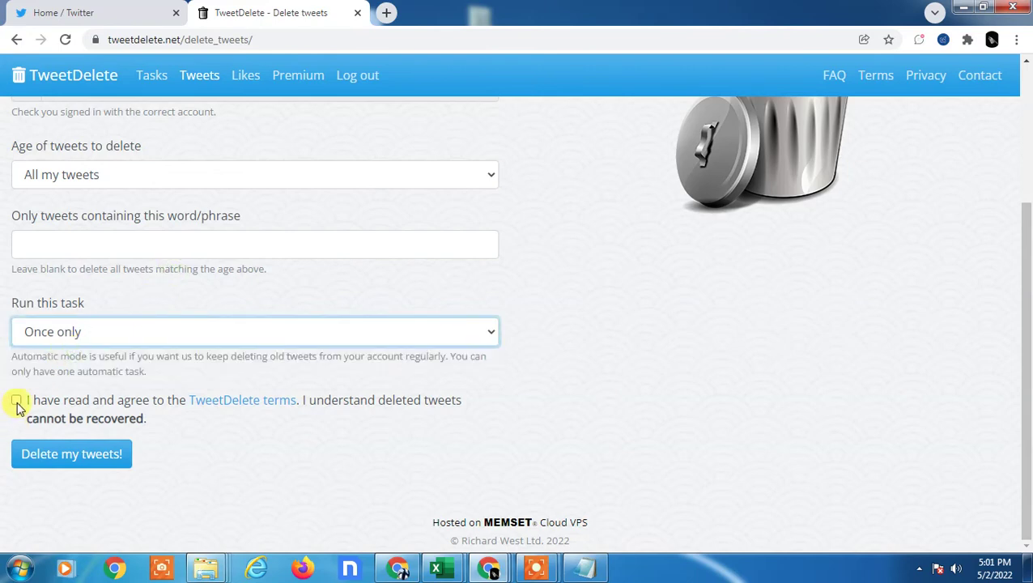
pyautogui.click(16, 400)
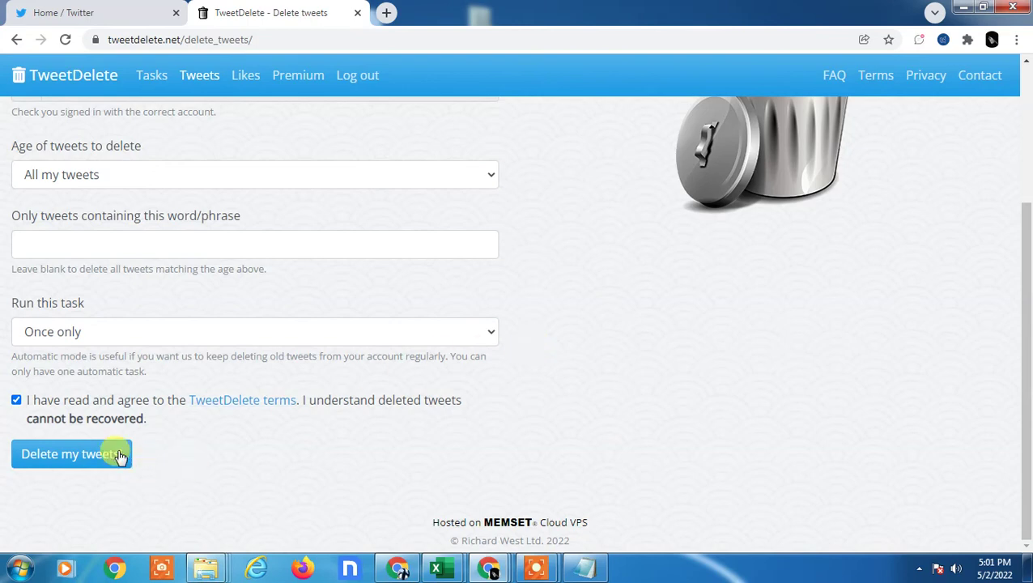
pyautogui.click(48, 459)
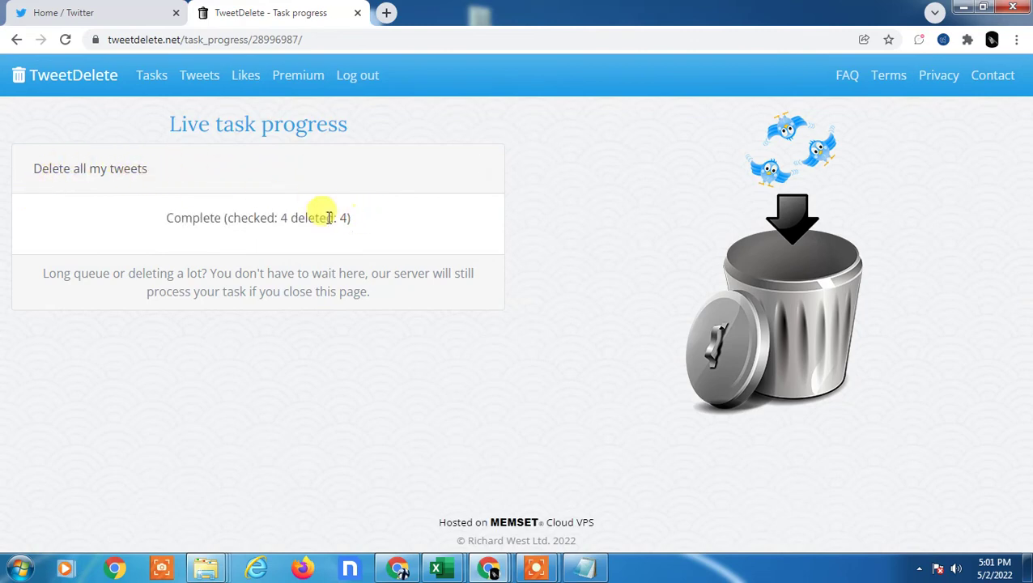
# - Highlight the new task's Complete status showing 4 tweets checked and 4 deleted
pyautogui.moveTo(154, 219); pyautogui.dragTo(366, 225)
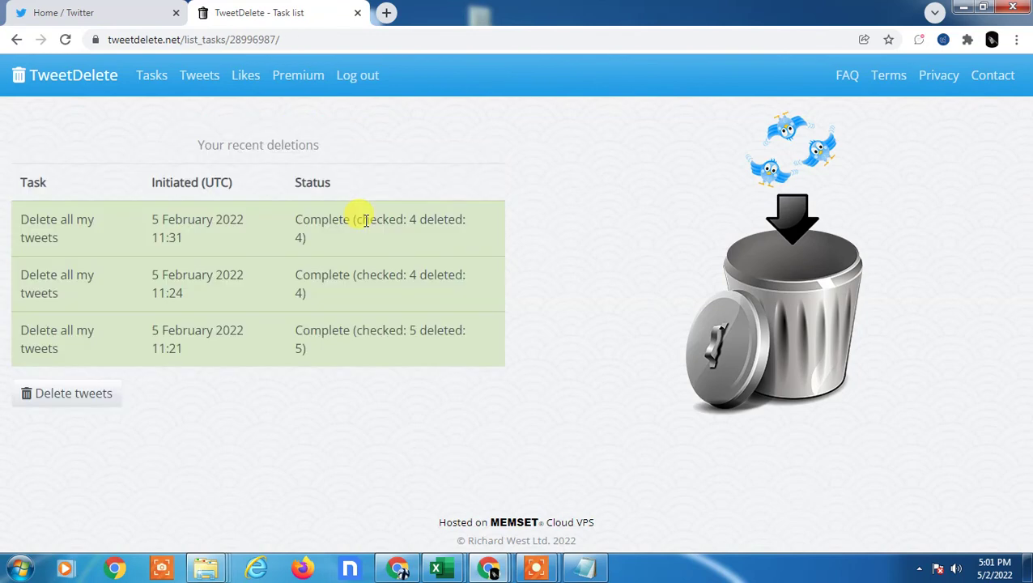
# - Reload the Twitter home timeline, confirm the four tweets are gone, then show the desktop
pyautogui.click(45, 11)
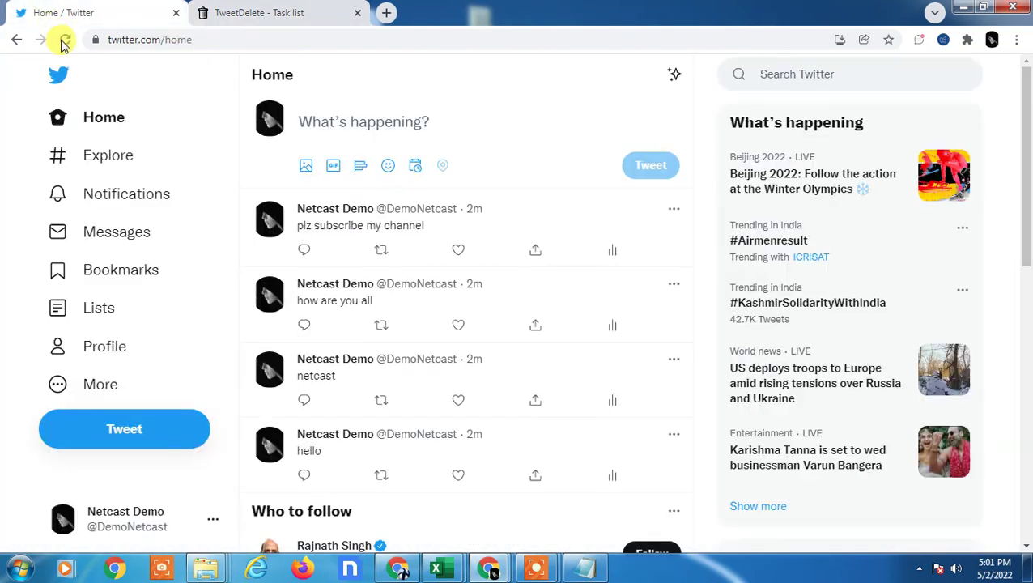
pyautogui.click(63, 40)
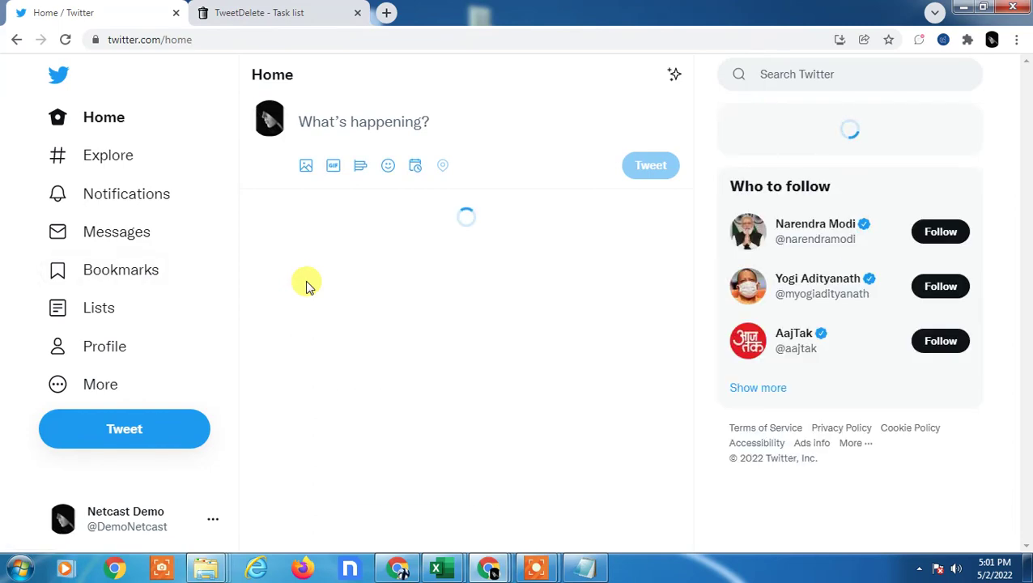
pyautogui.scroll(-5, 422, 267)
pyautogui.scroll(5, 451, 272)
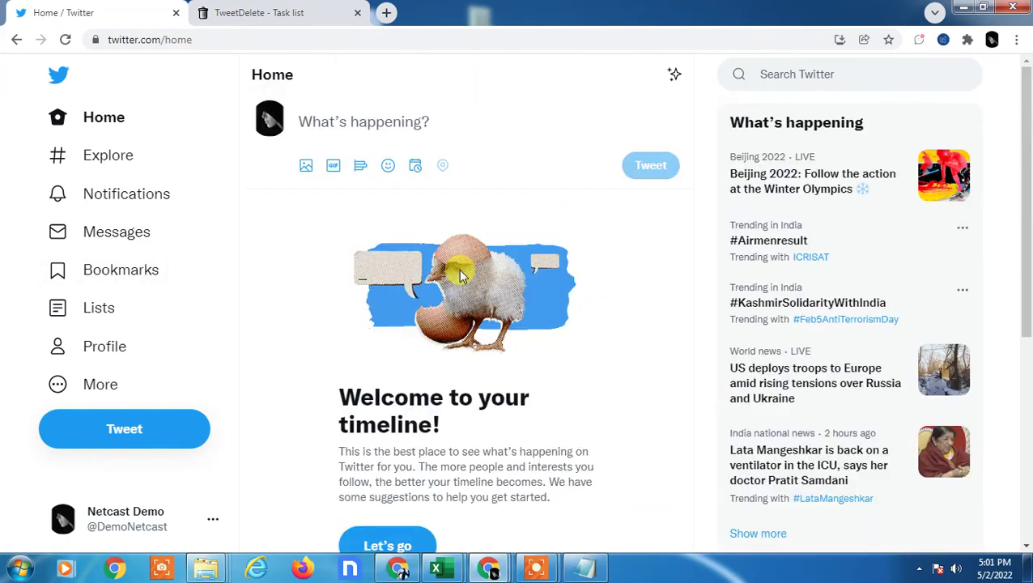
pyautogui.press('super+d')
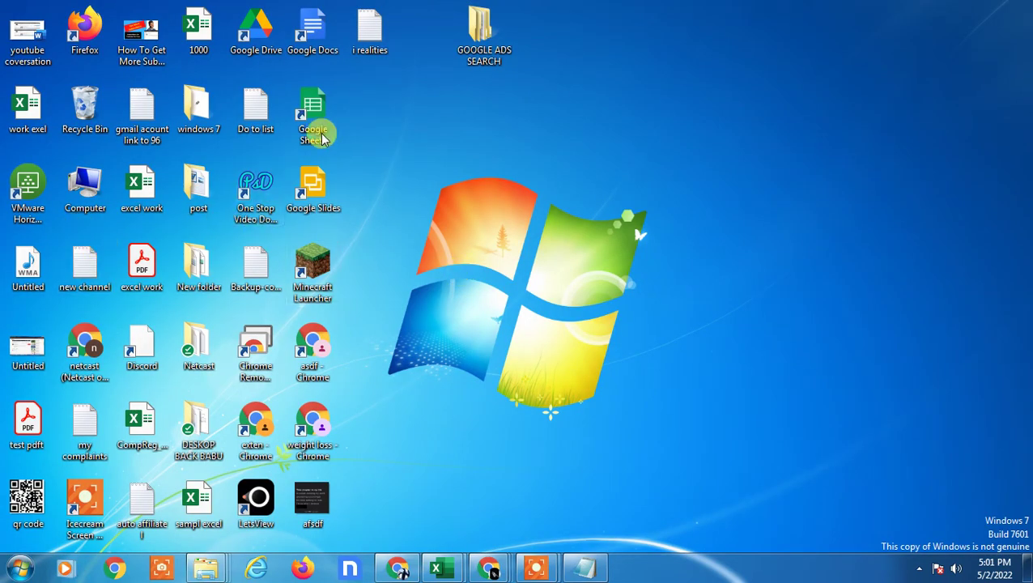